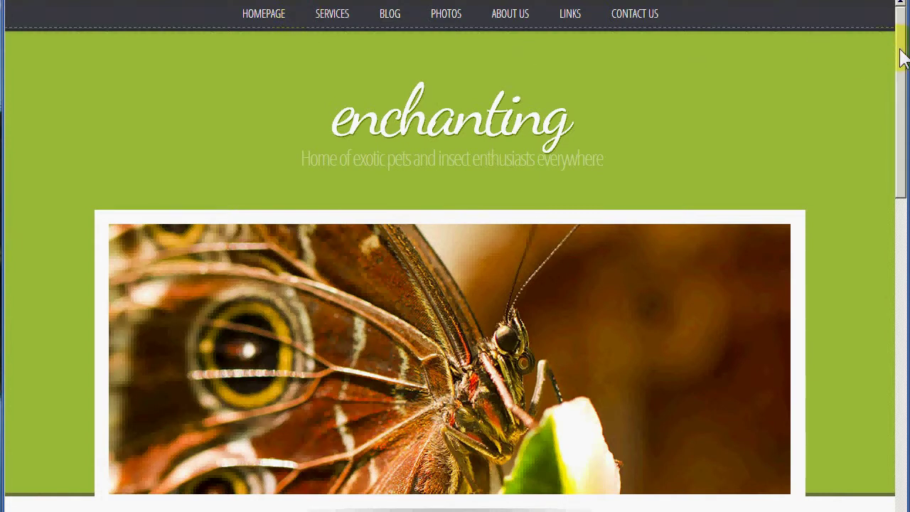
- Scroll down to the products section listing the £1.99 eBook and the £4.00 Demo Book
left_click_drag(901, 57, 901, 216)
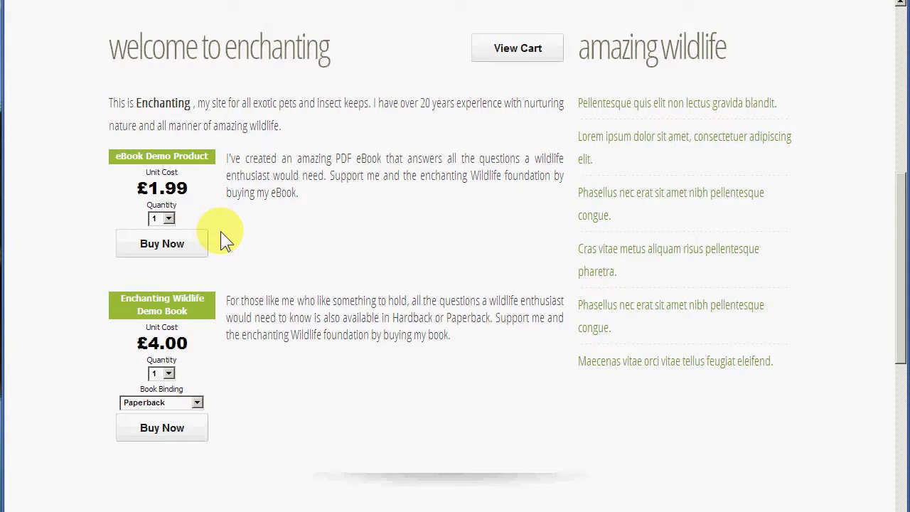
- Set the Demo Book's binding to Hardback (+£3.00) and start buying the eBook Demo Product
left_click(181, 409)
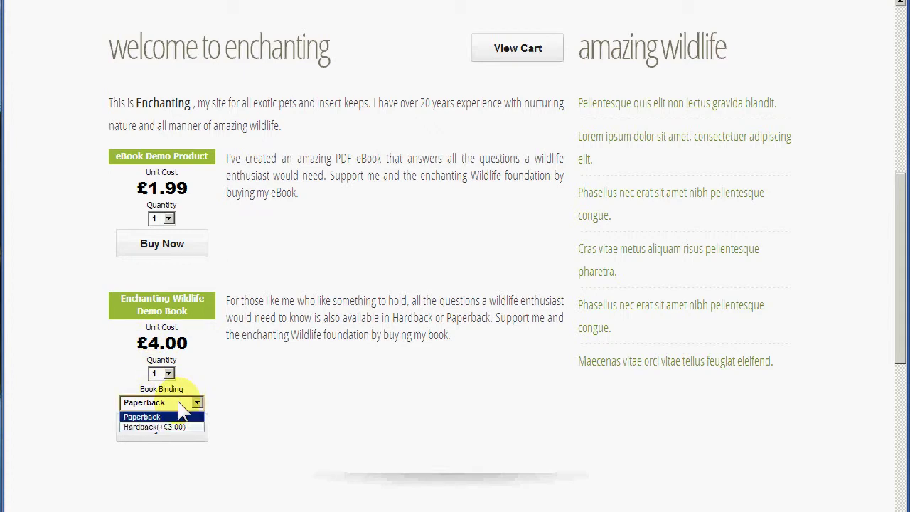
left_click(174, 428)
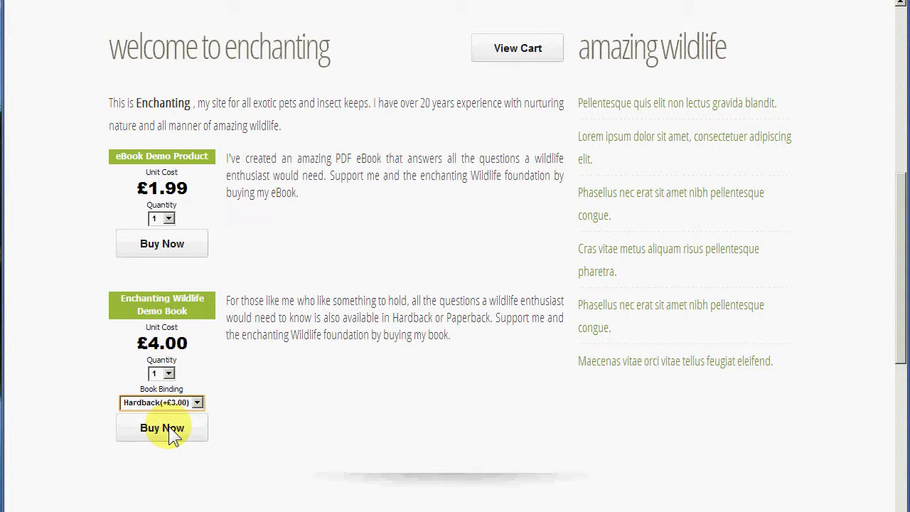
left_click(191, 251)
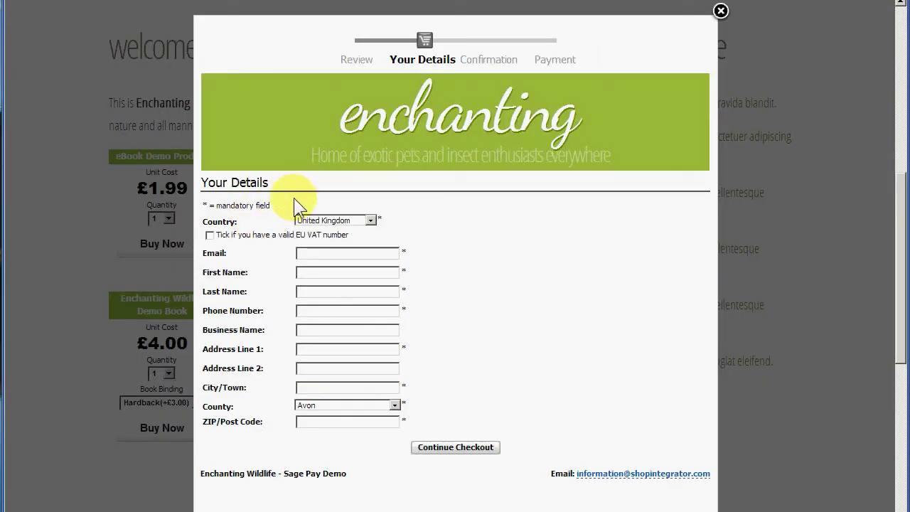
- Fill in the buyer's e-mail, first and last name, and phone number using autocomplete suggestions
left_click(311, 253)
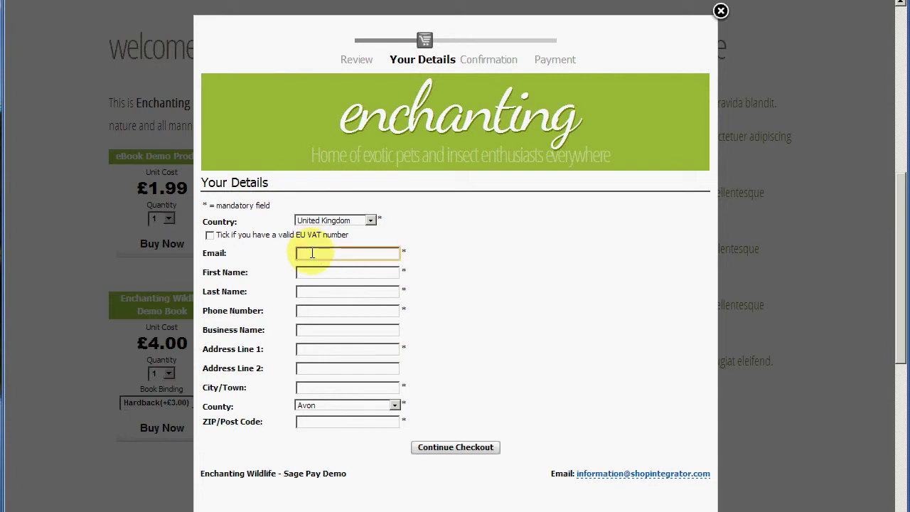
type("inf")
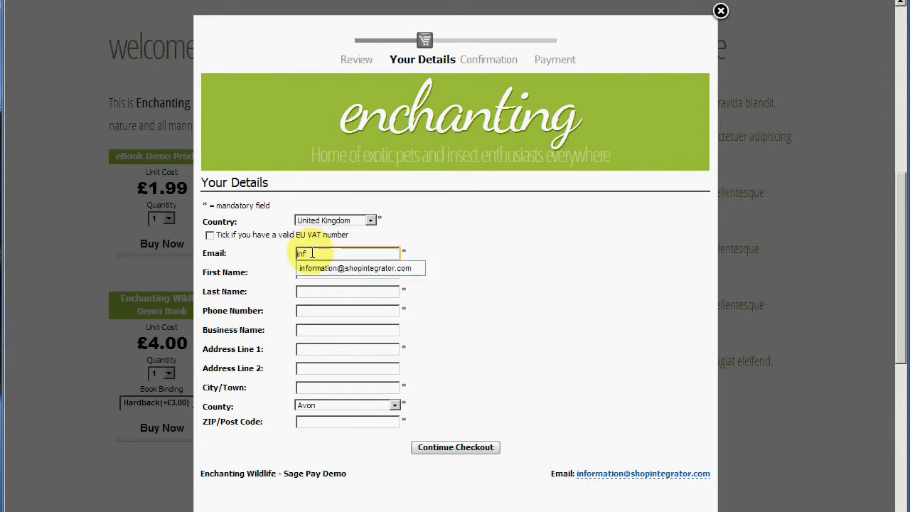
key("Down")
key("Return")
key("Tab")
type("S")
key("Down")
key("Return")
key("Tab")
type("Smith")
key("Tab")
type("020")
key("Down")
key("Return")
key("Tab")
- Enter the street address, town, county Bedfordshire and post code, then continue checkout
key("Tab")
type("1 The Street")
key("Tab")
key("Tab")
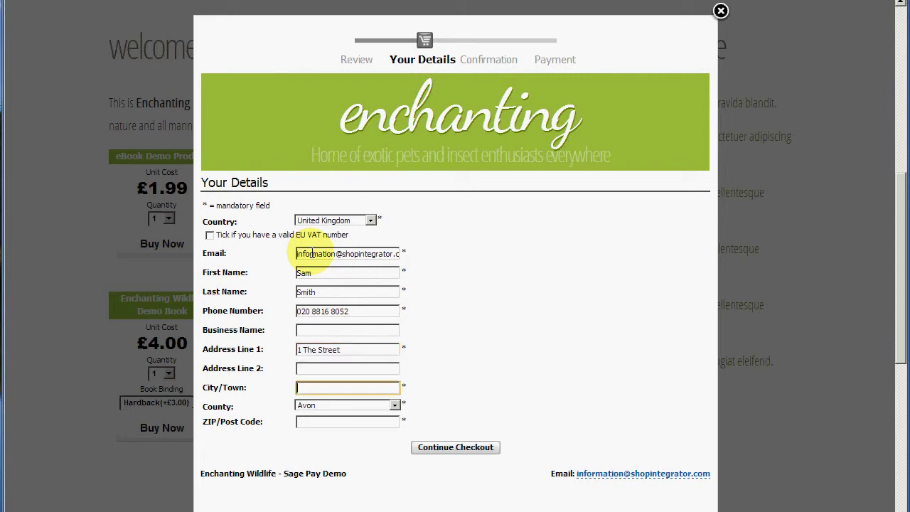
type("My Town")
key("Tab")
key("b")
key("Tab")
type("BED123")
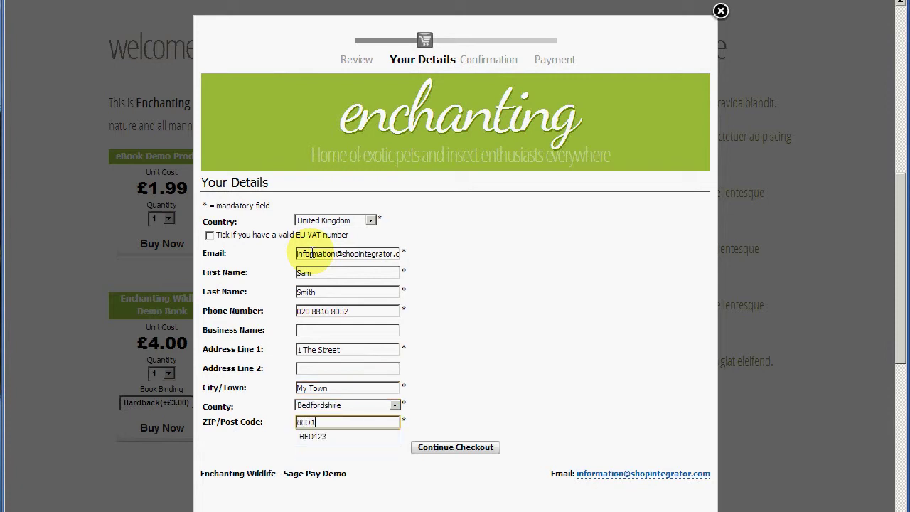
left_click(454, 449)
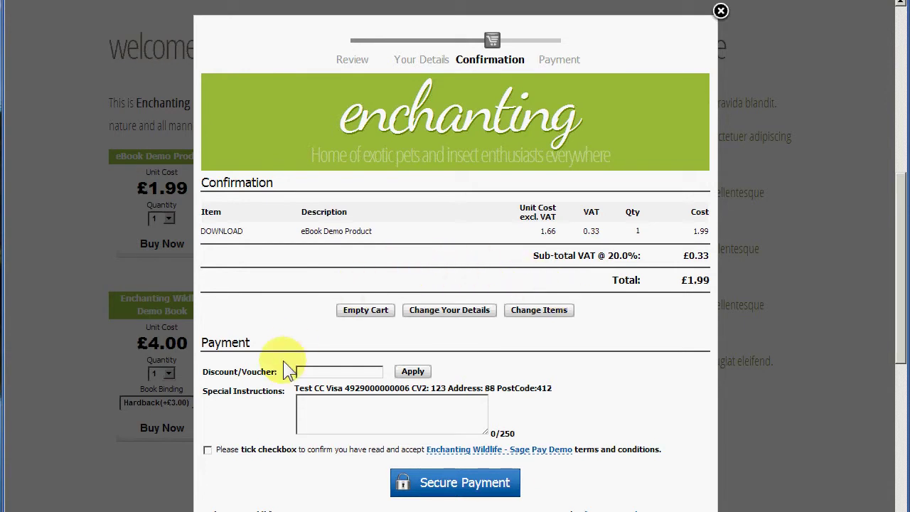
- Accept the terms and conditions, copy the test card number, and proceed to secure payment
left_click(207, 450)
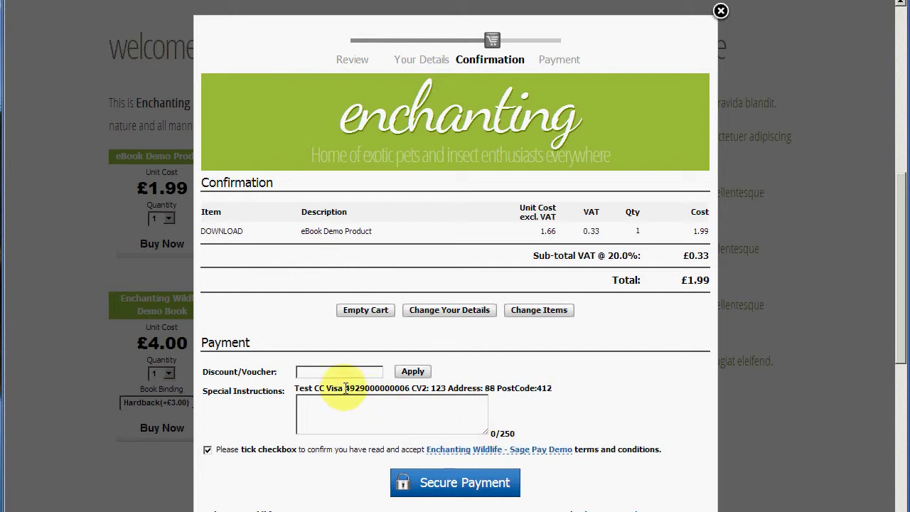
left_click_drag(345, 388, 409, 385)
key("ctrl+c")
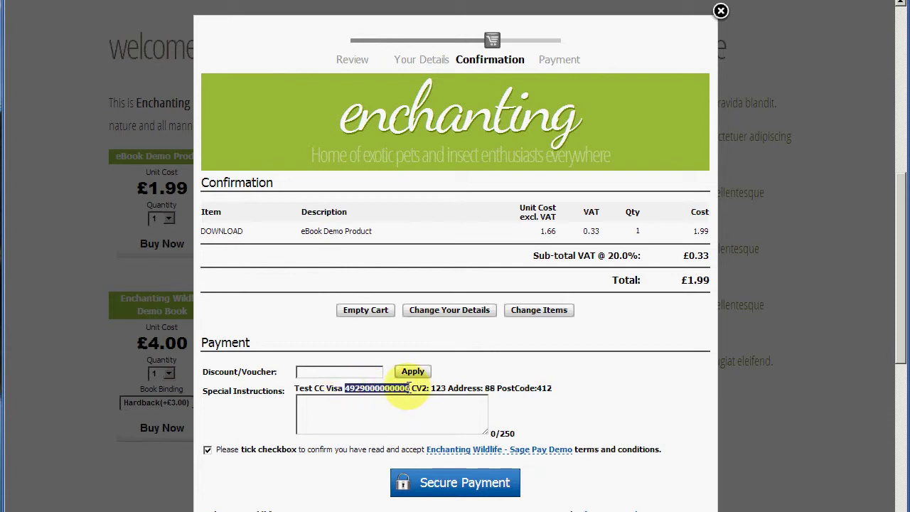
left_click(400, 388)
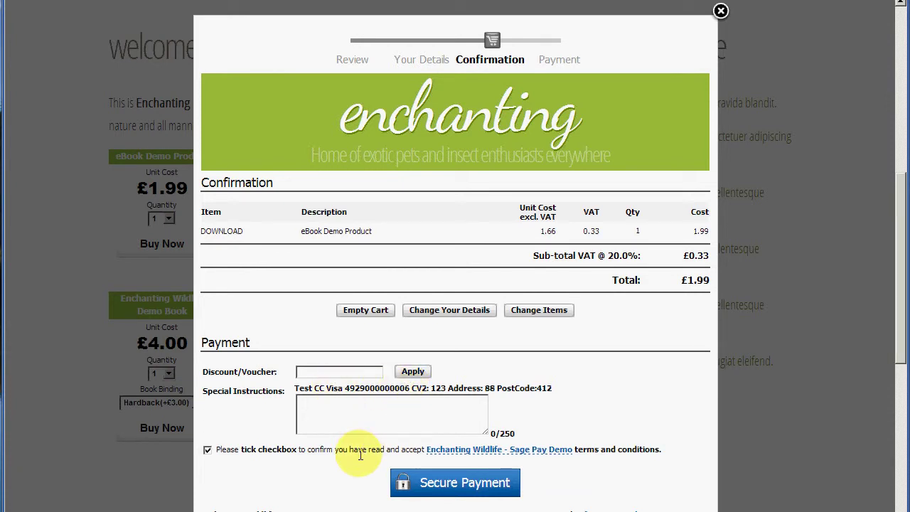
left_click(459, 489)
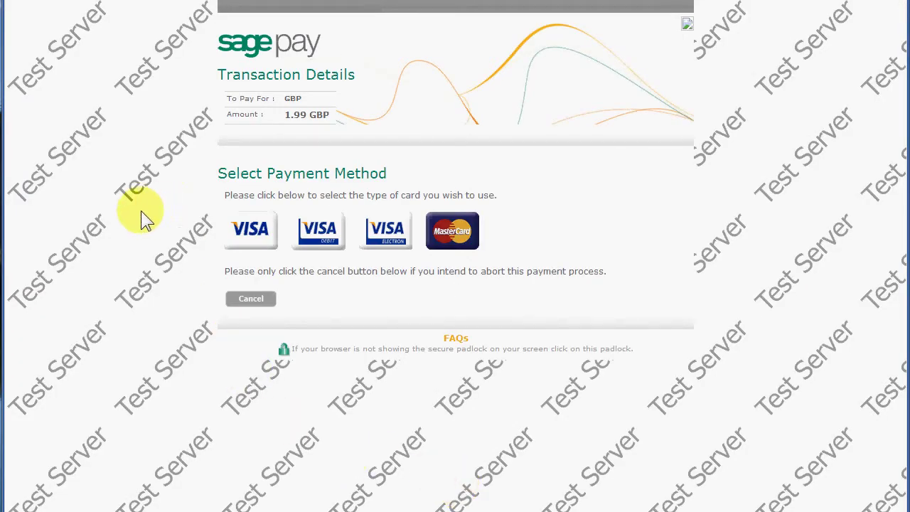
- Pay by Visa, paste the test card number and set the valid-from date to 02/2003
left_click(249, 234)
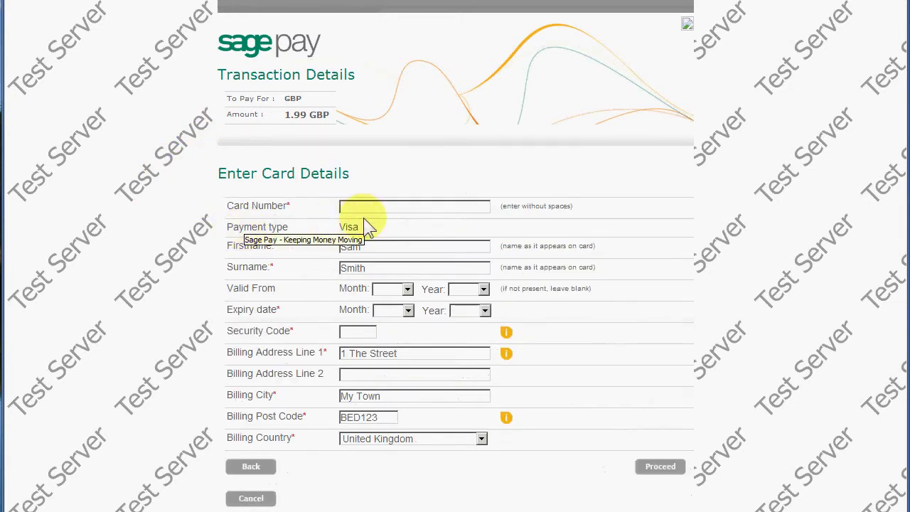
left_click(362, 208)
key("ctrl+v")
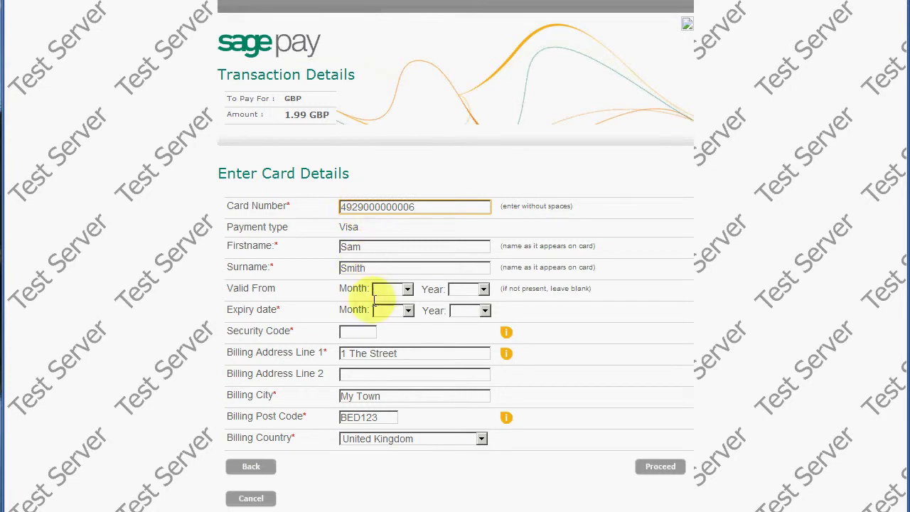
left_click(384, 291)
left_click(392, 326)
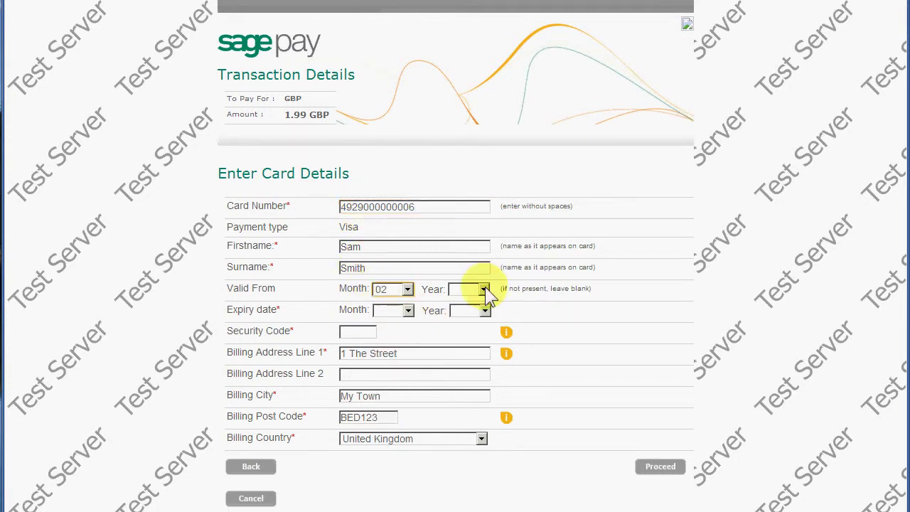
left_click(485, 286)
left_click(462, 427)
- Set the expiry date to 11/2018, enter the card security code and submit the card details
left_click(408, 310)
left_click(391, 449)
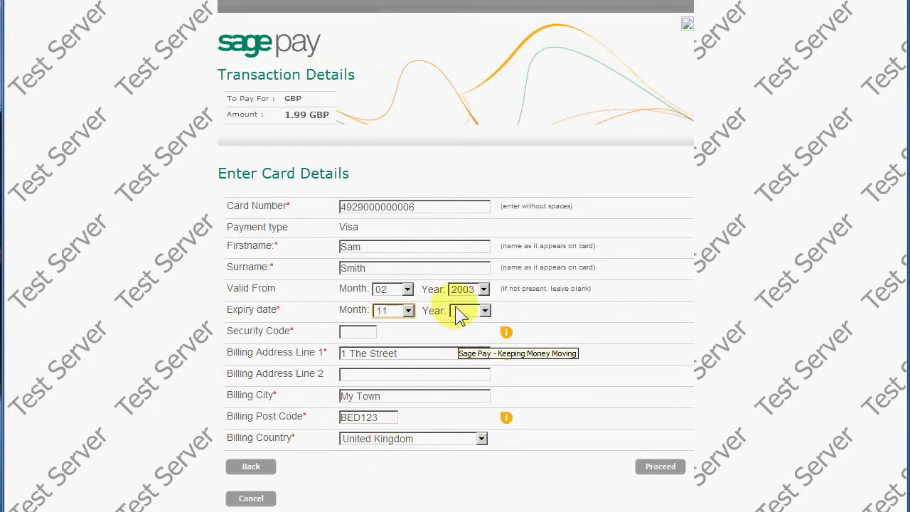
left_click(465, 311)
left_click(462, 392)
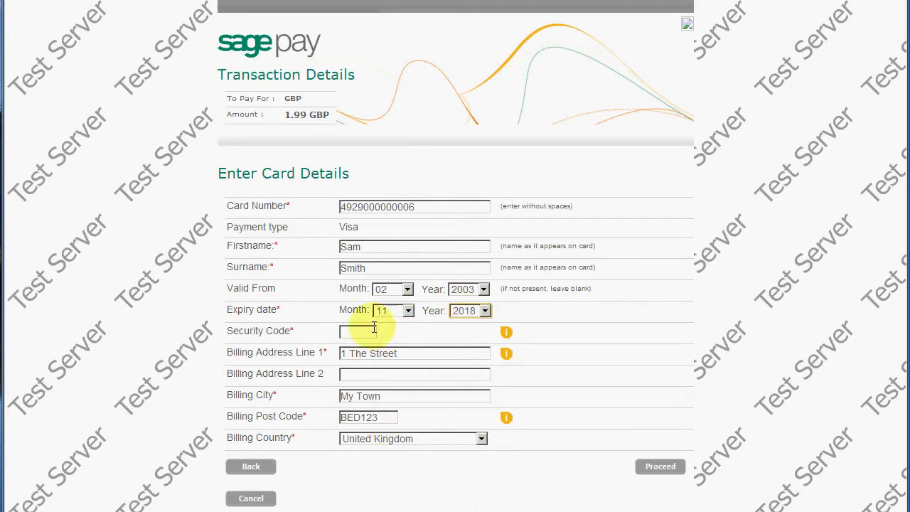
left_click(366, 331)
type("123")
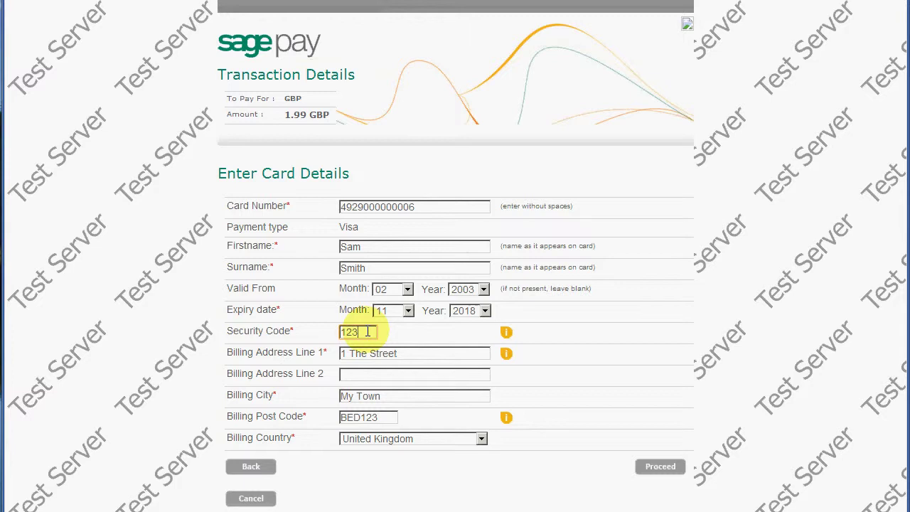
left_click(651, 472)
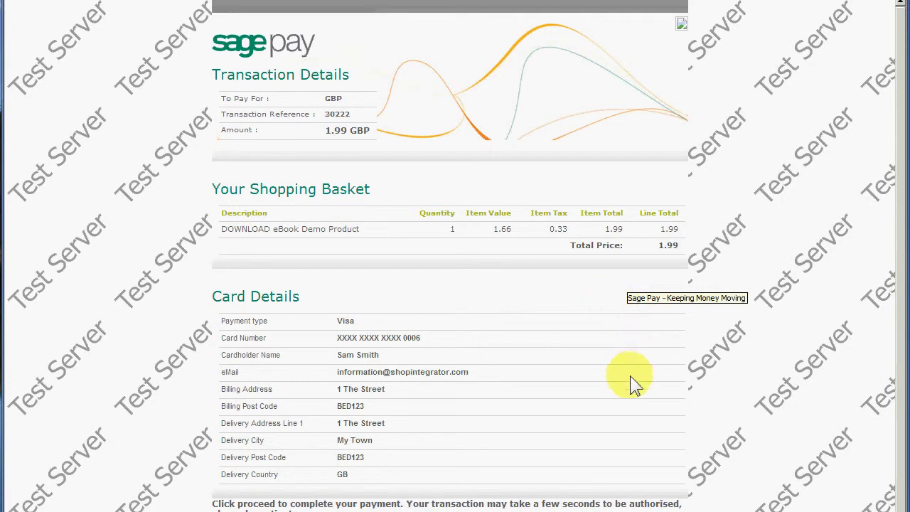
- Review the £1.99 eBook basket and Visa card summary, then confirm the payment
left_click(640, 509)
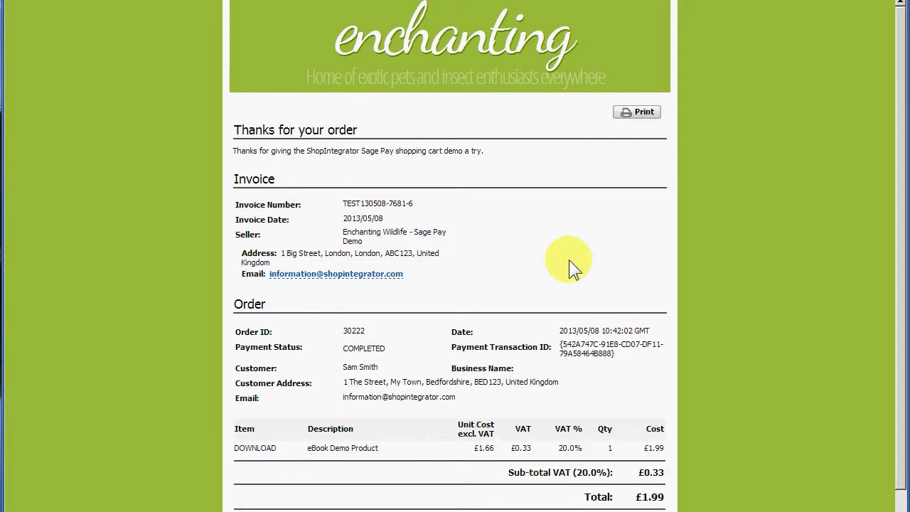
- Open the order's download portal and scroll to the Sample ebook.pdf listing
left_click(620, 109)
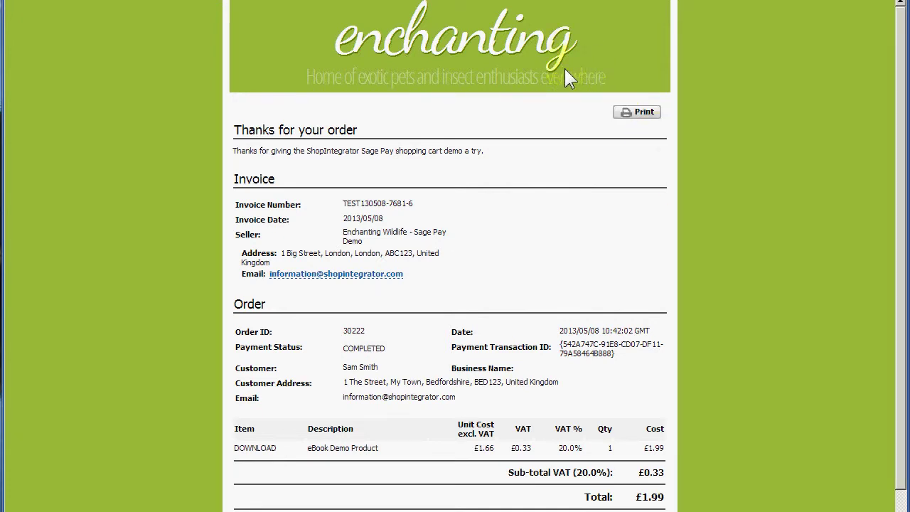
left_click(500, 104)
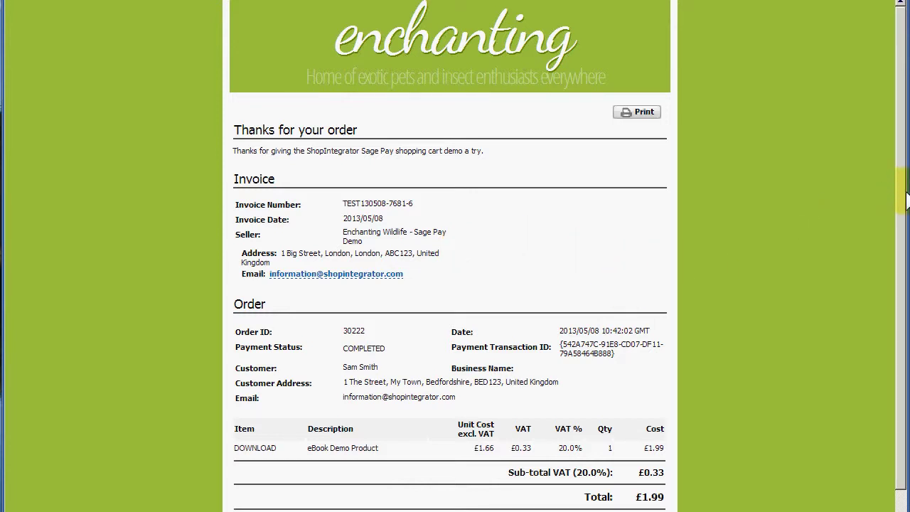
left_click_drag(904, 202, 903, 485)
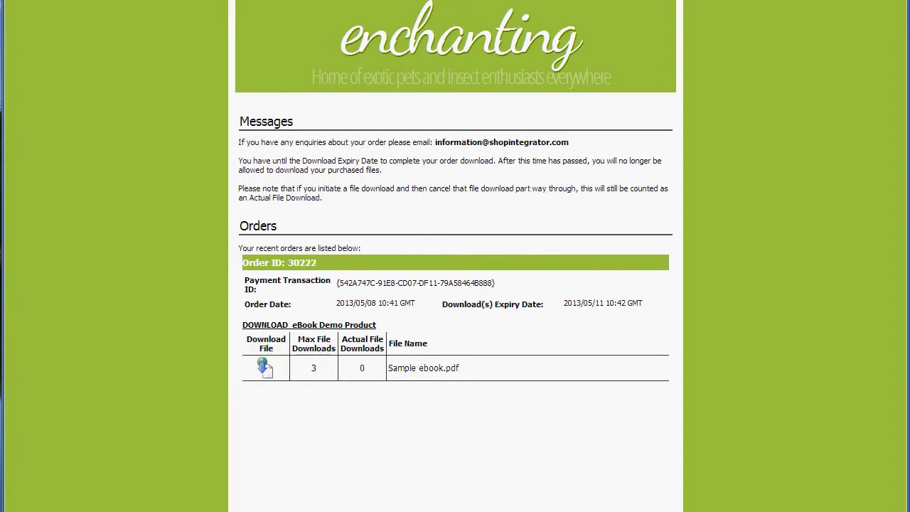
- Confirm downloading Sample ebook.pdf so it opens in Foxit Reader
key("F5")
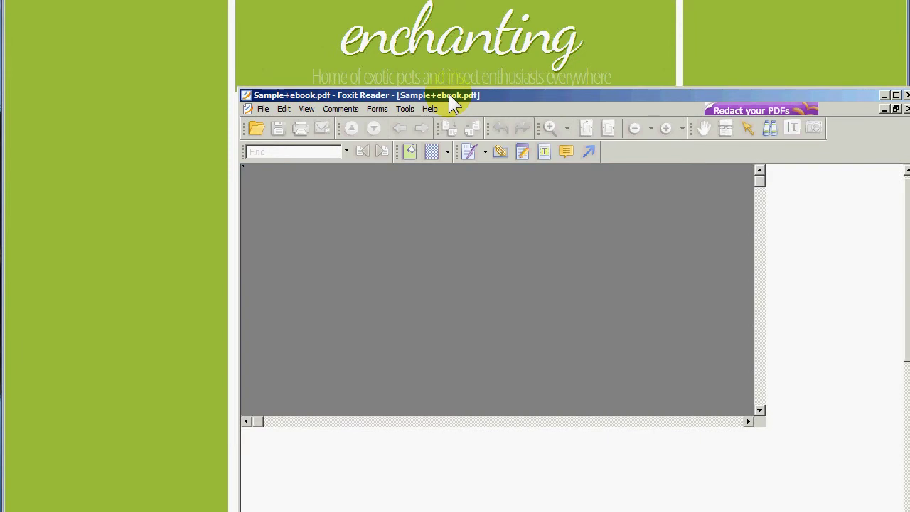
- Bring the Foxit Reader window fully into view and scroll down the Sample e-Book PDF
left_click_drag(448, 94, 318, 41)
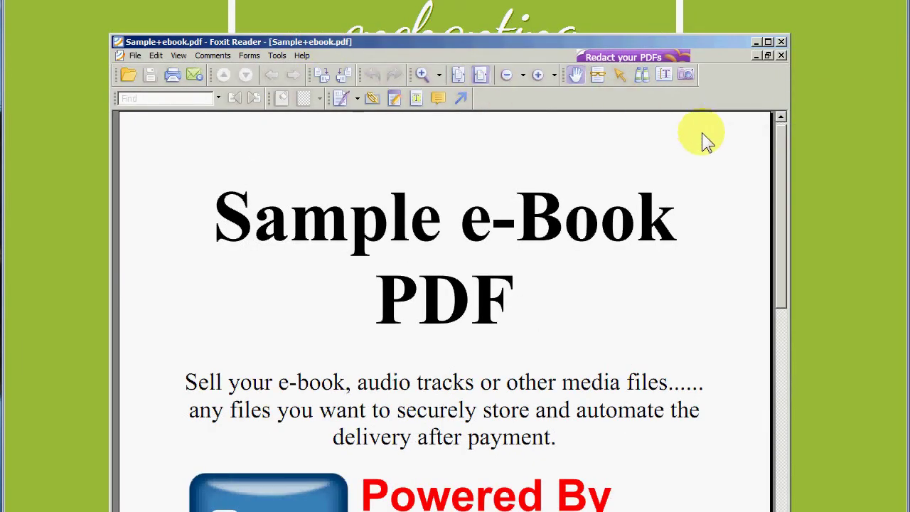
left_click_drag(779, 162, 782, 303)
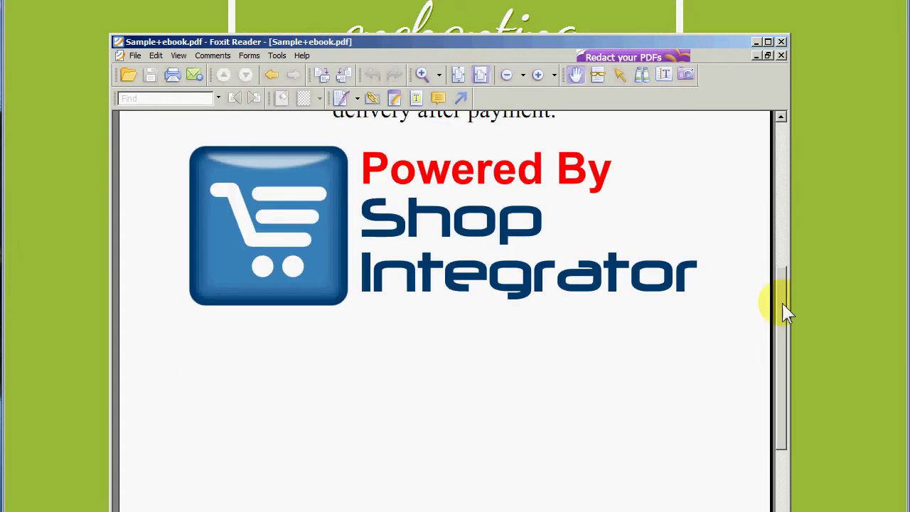